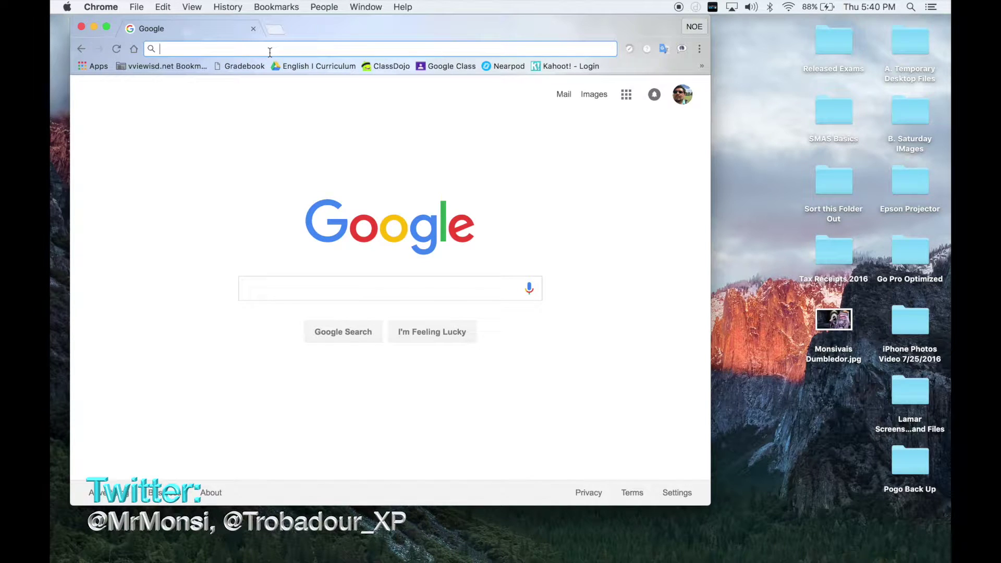
Step: Enter GOQR.ME as the web address in Chrome's address bar
text(GO)
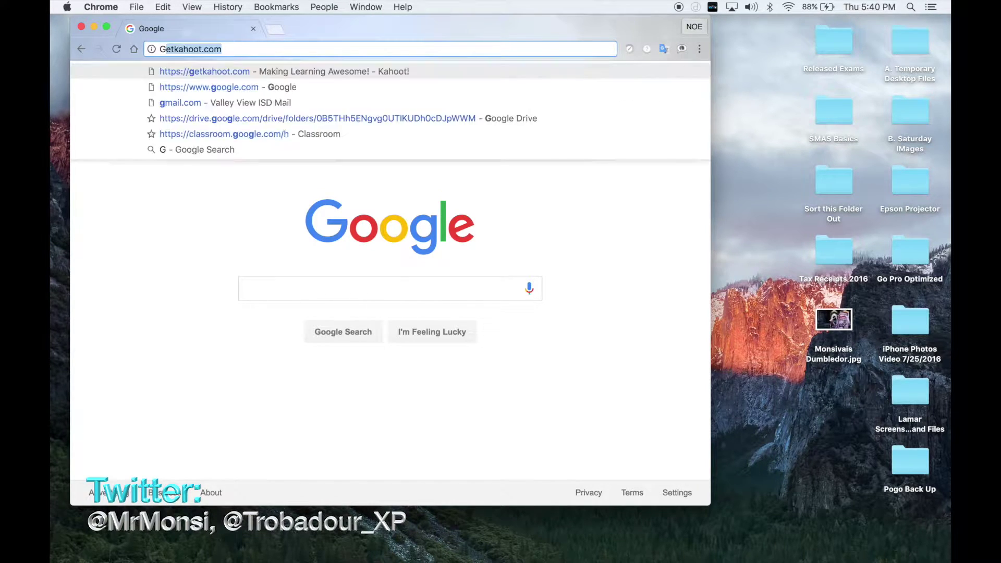
text(QR.M)
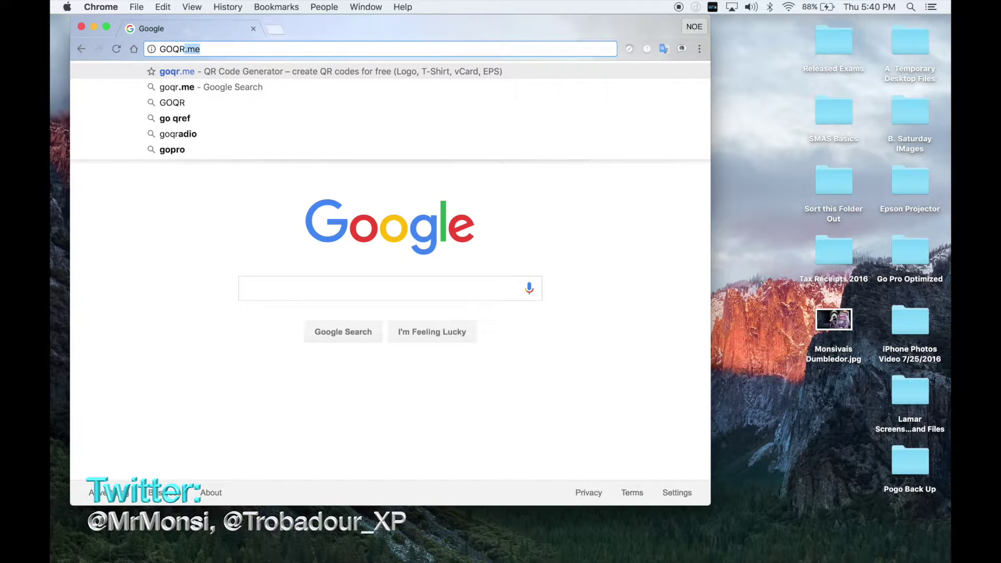
text(E)
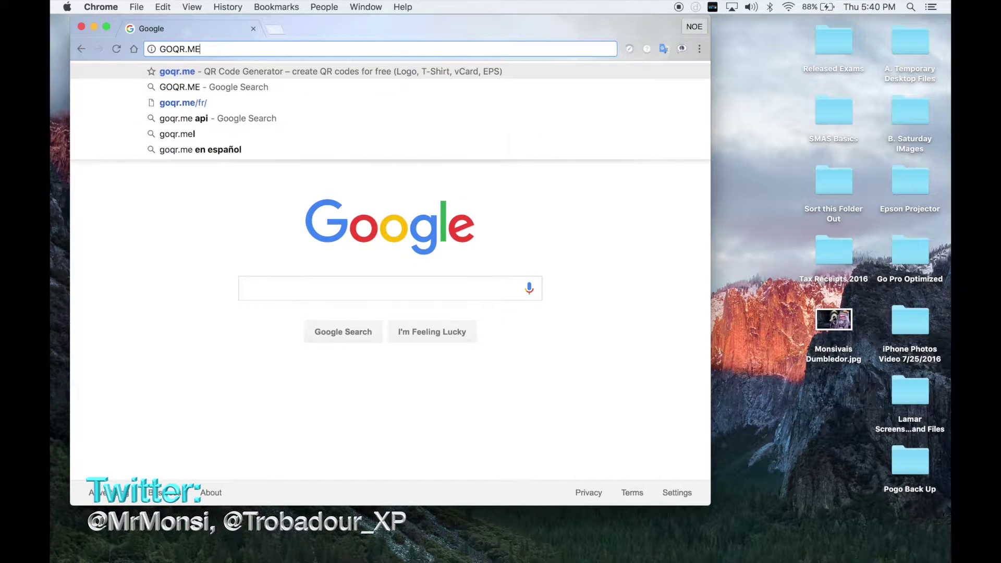
Step: Load goqr.me and type a shout-out message to the channel owner's followers as the QR text
key(Return)
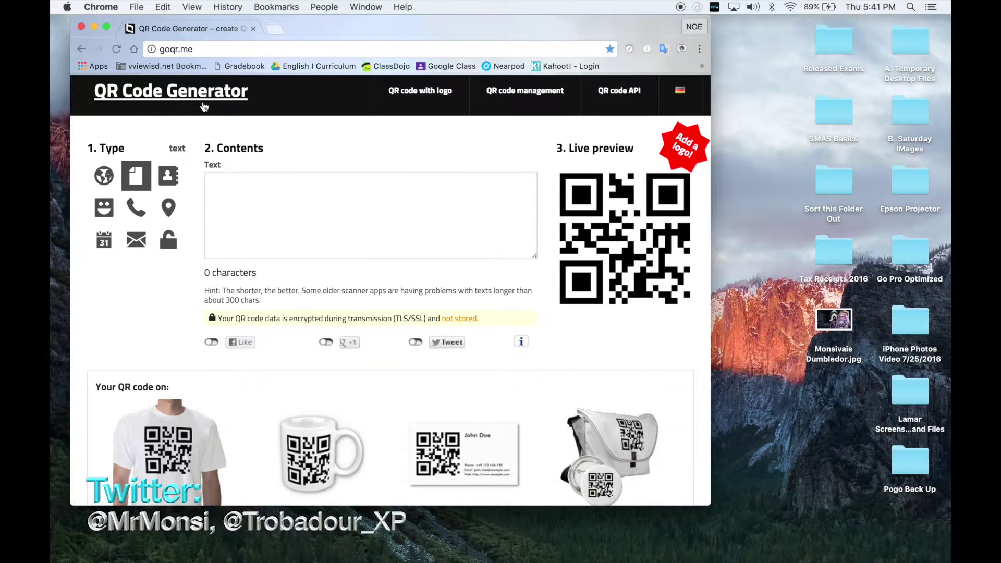
click(232, 198)
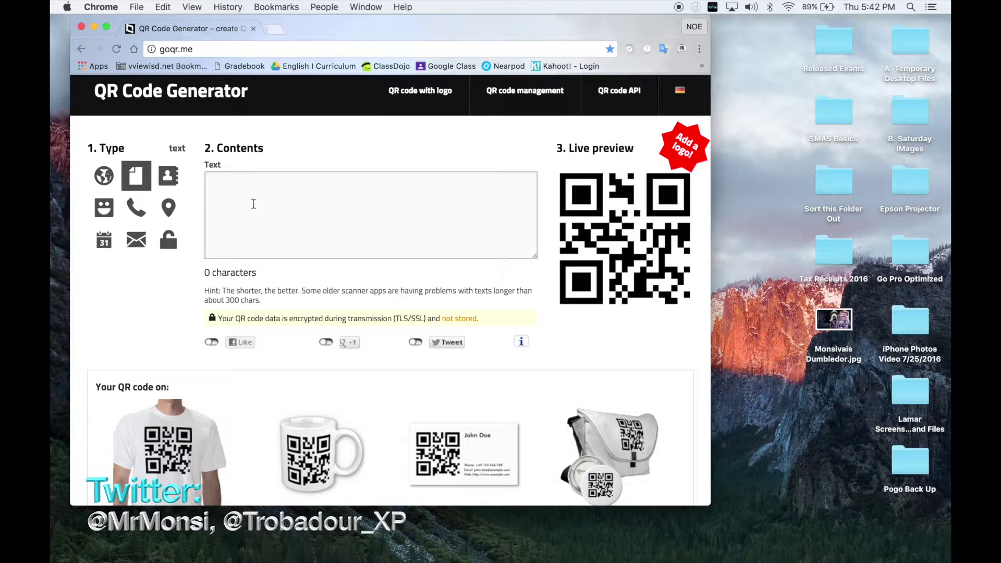
text(Shout)
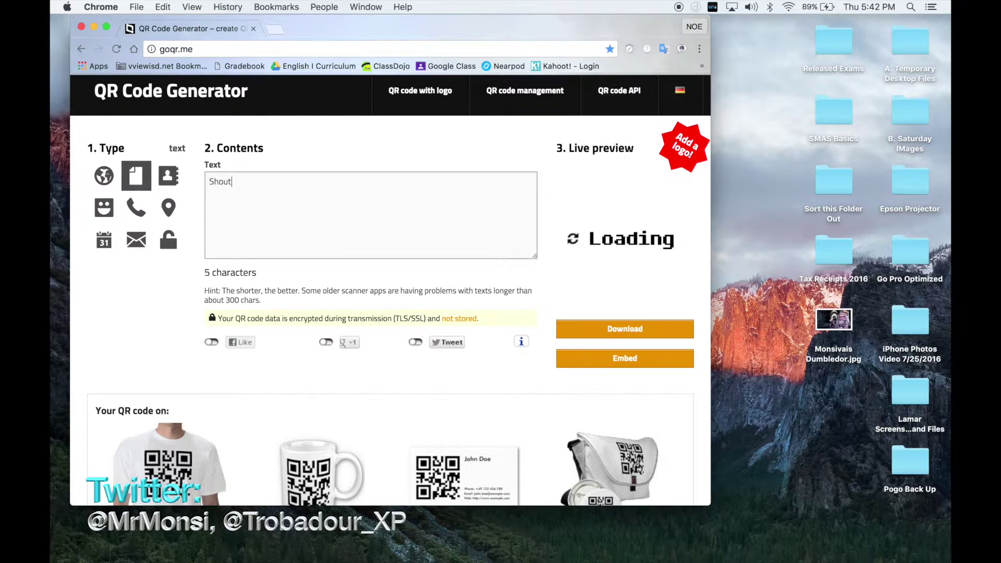
text(out to all of)
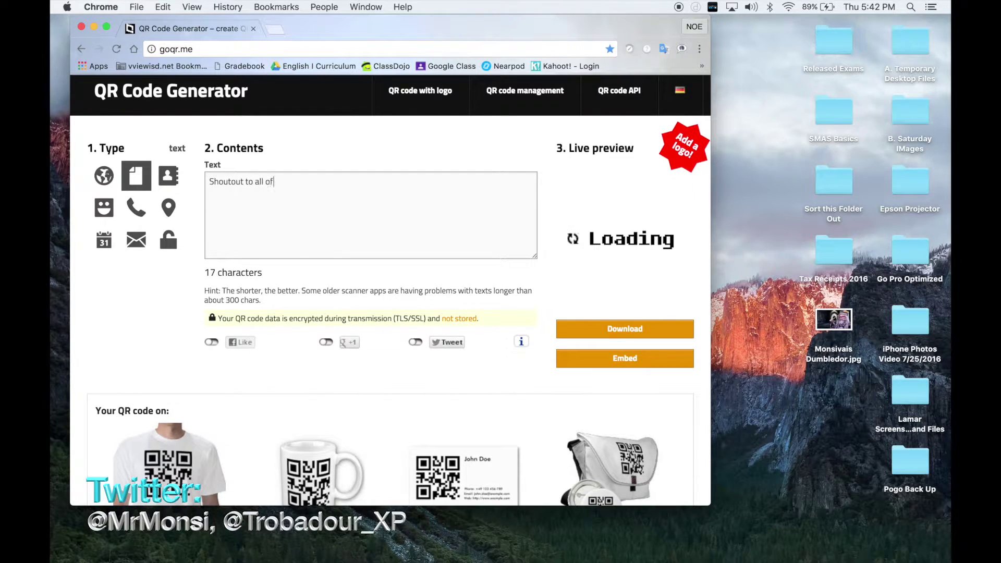
text( Mr. Monsi's followers)
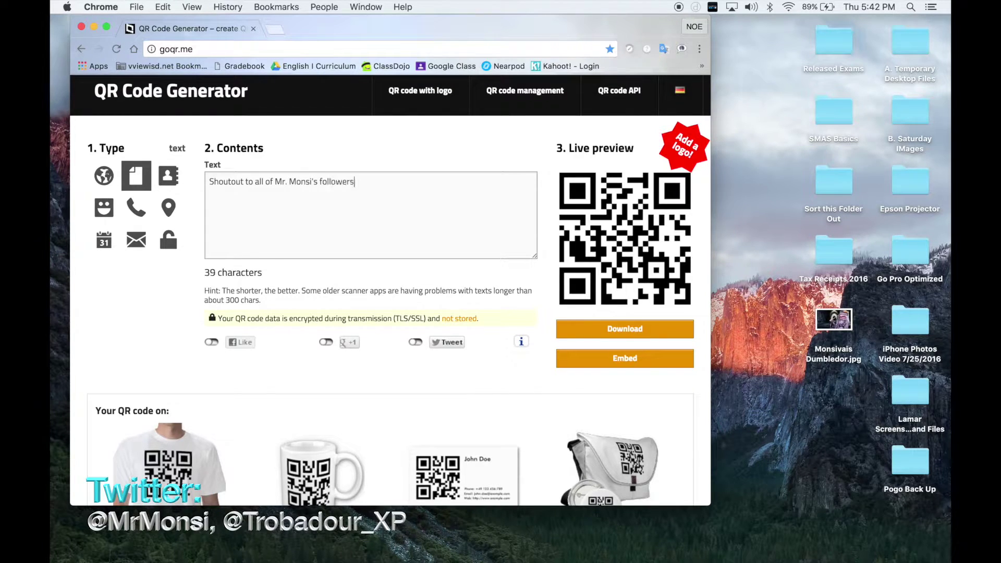
text(!!!)
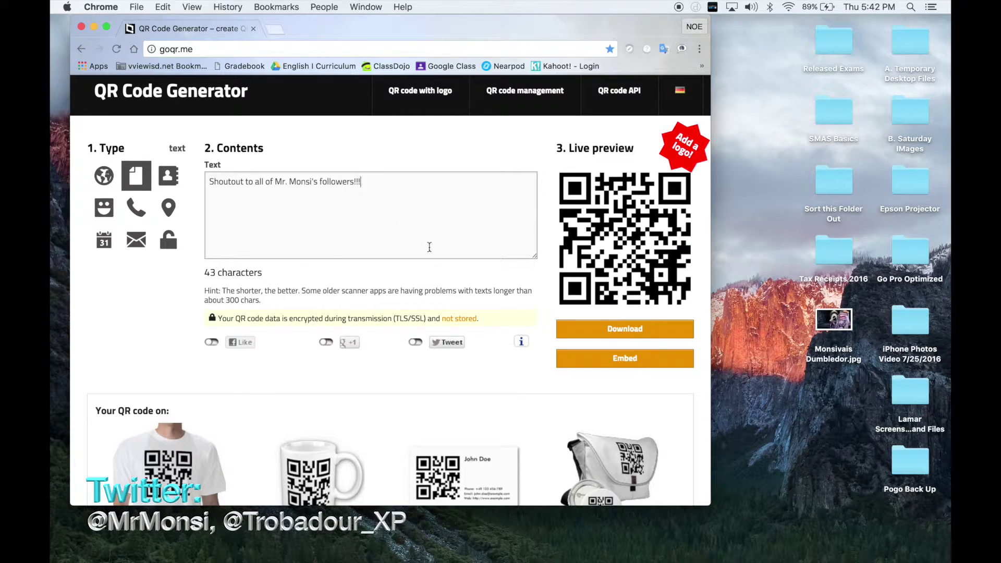
Step: Download the shout-out QR code as a 400-size JPEG image
click(609, 339)
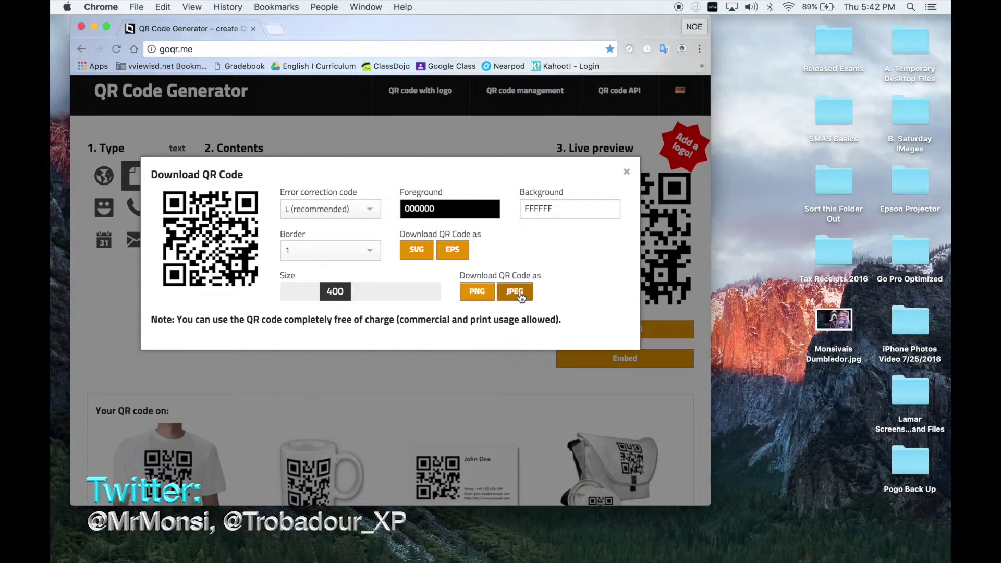
click(520, 296)
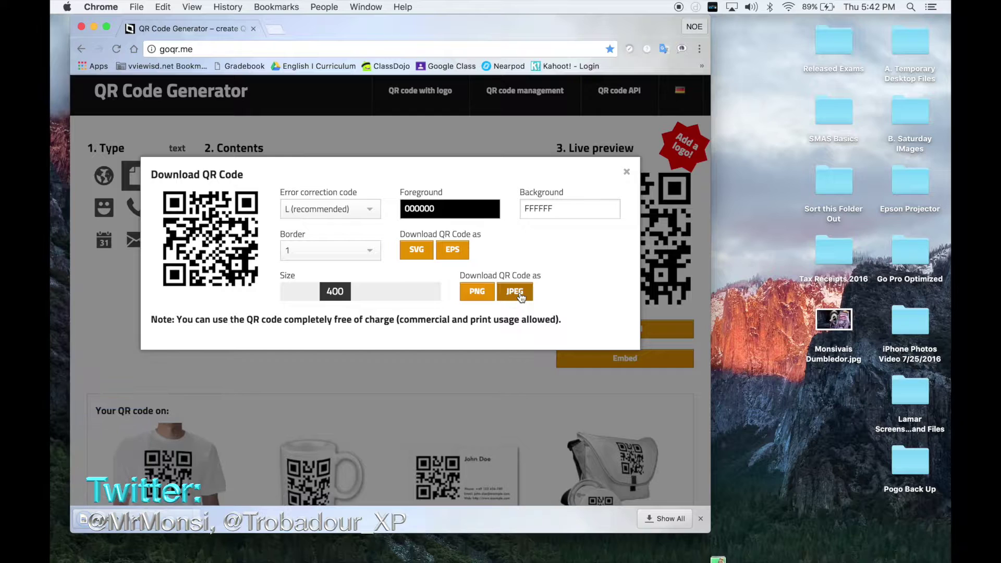
mouse_move(718, 557)
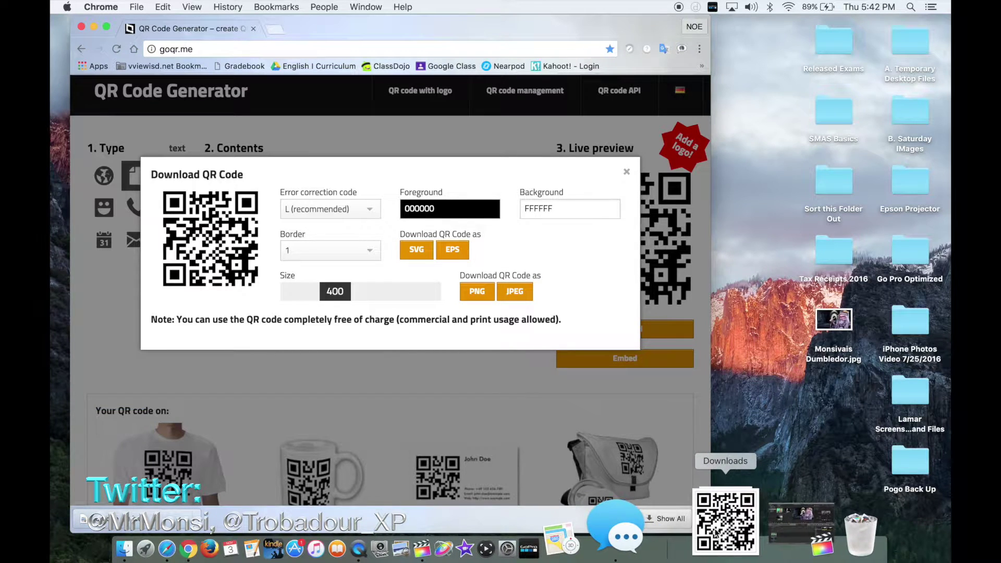
click(720, 503)
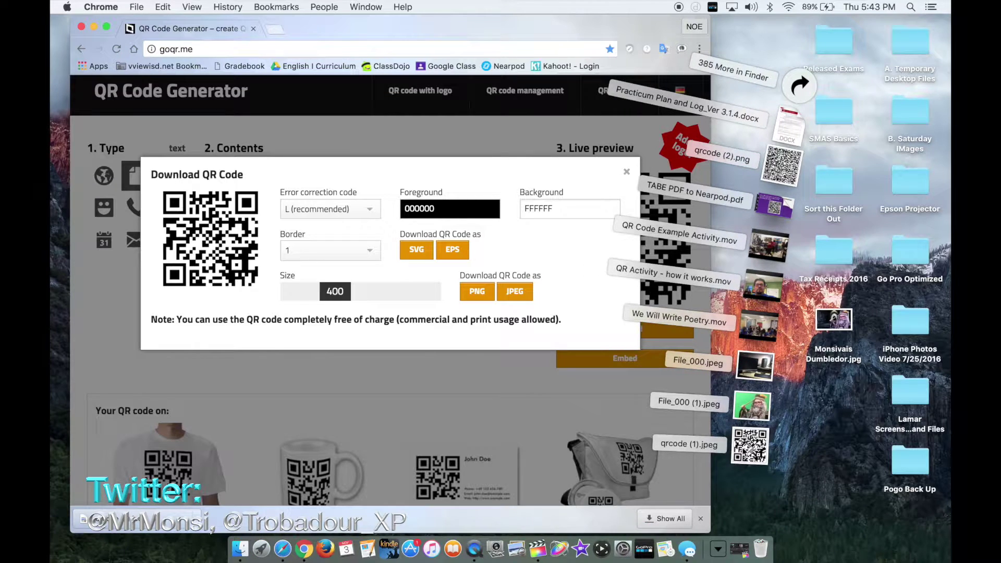
click(743, 448)
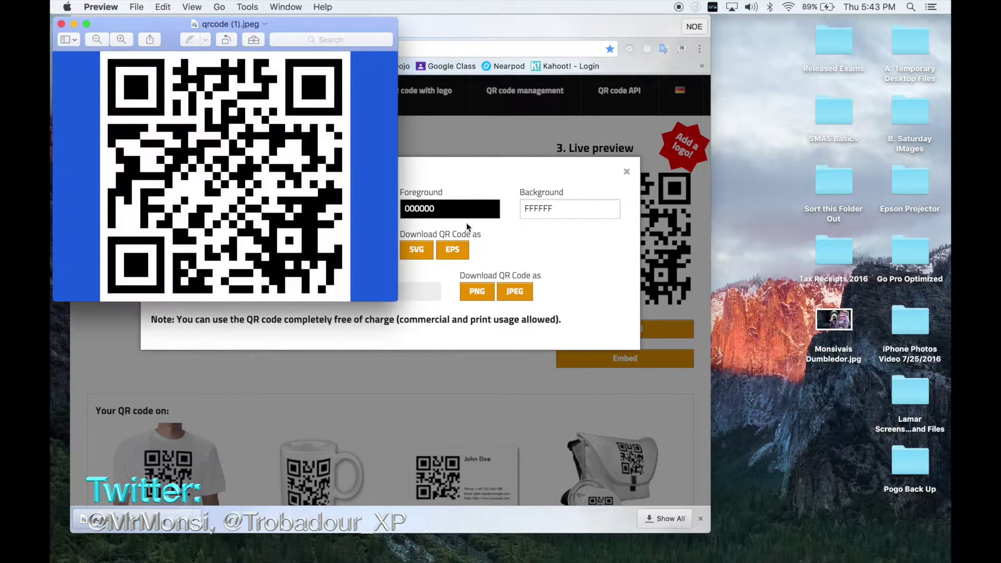
drag(359, 29, 645, 129)
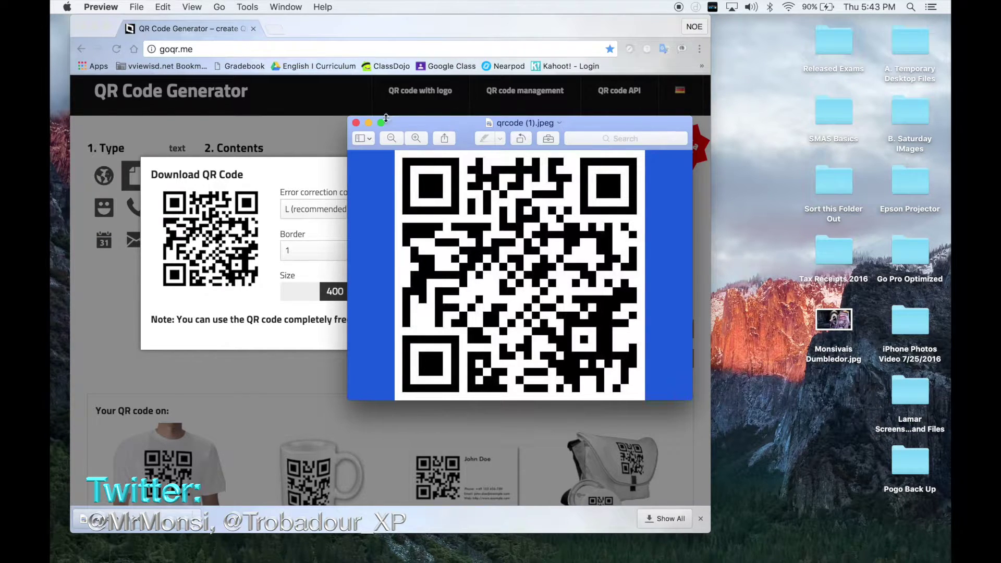
Step: Close the downloaded QR image and the download options to get back to the empty generator
click(355, 124)
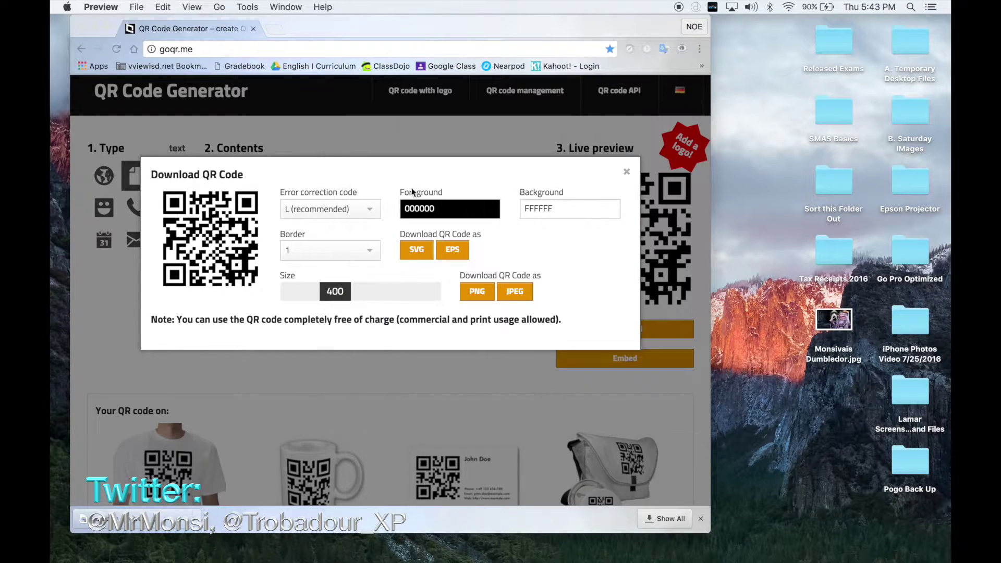
click(626, 173)
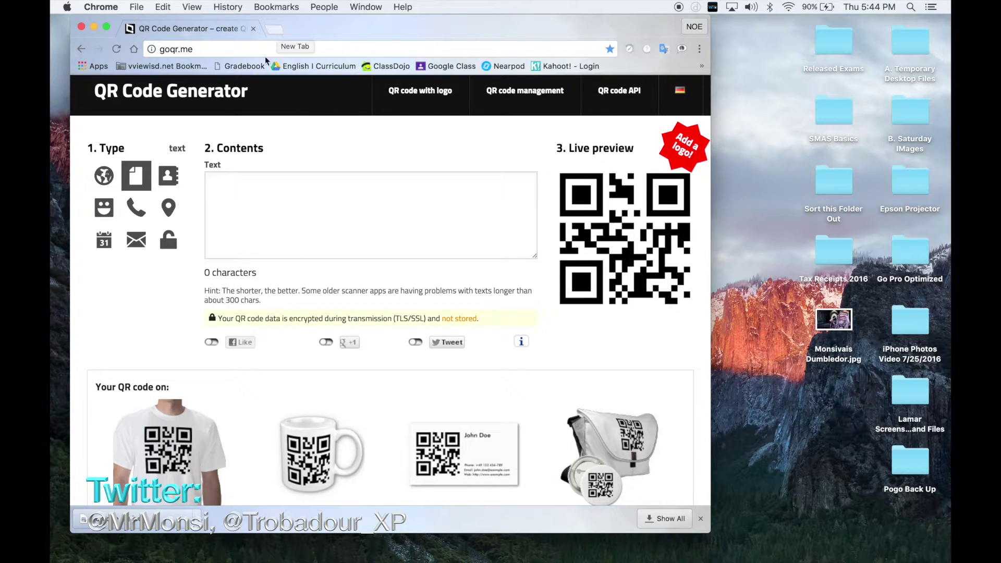
Step: Search Google in a new tab for 'top 1000 vocabulary words sat'
click(277, 28)
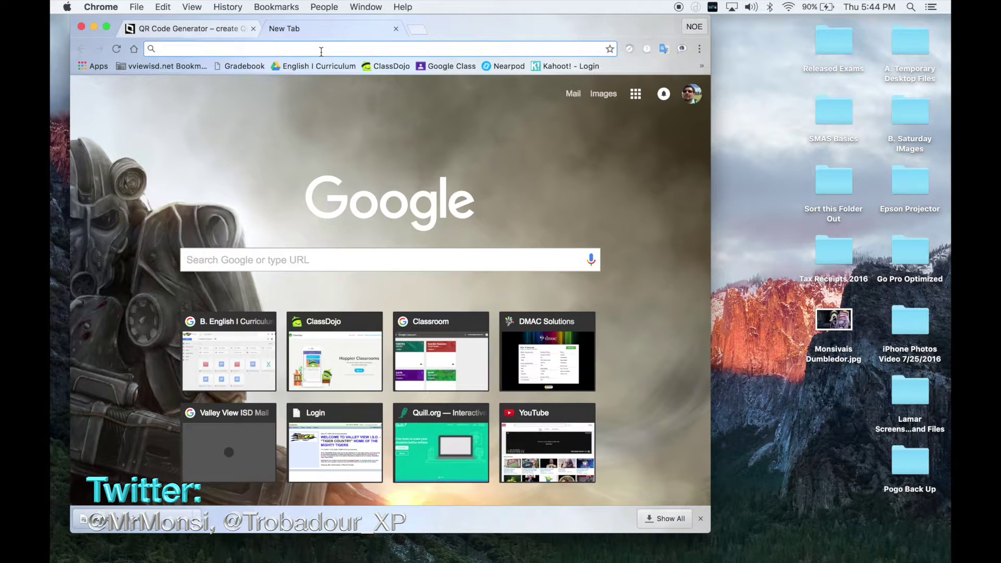
text(top 100)
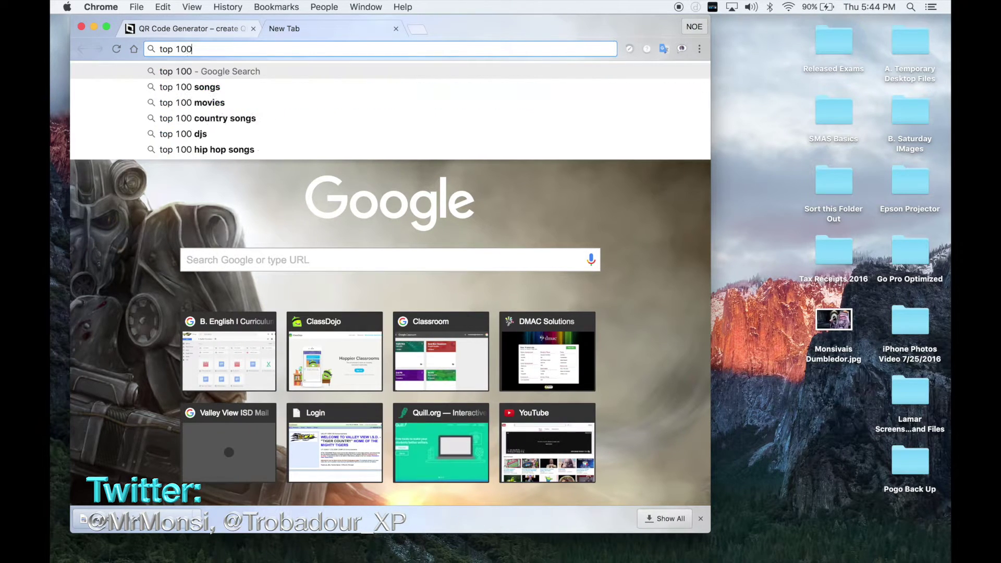
text(0 voc)
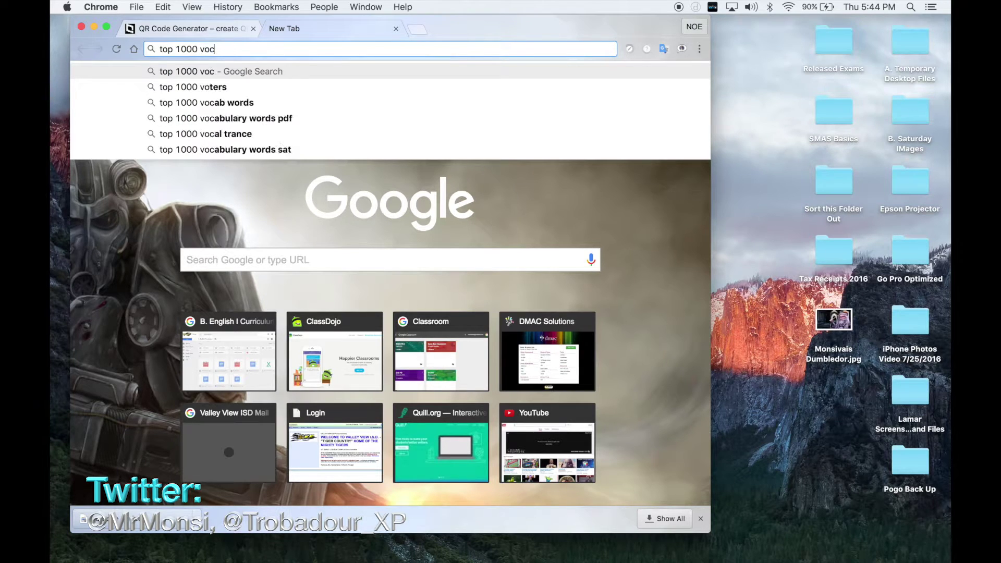
text(abula)
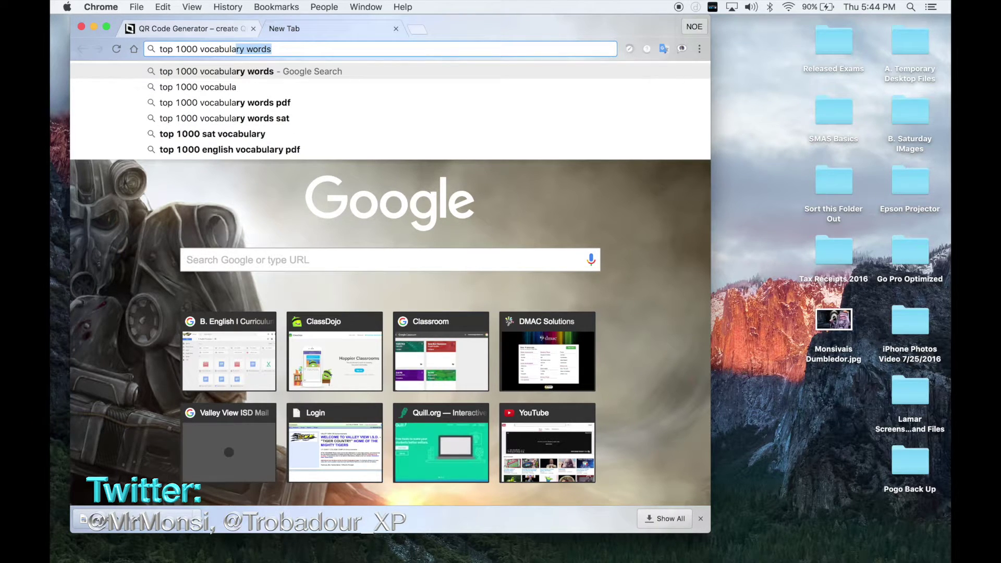
key(Down)
key(Down)
key(Down)
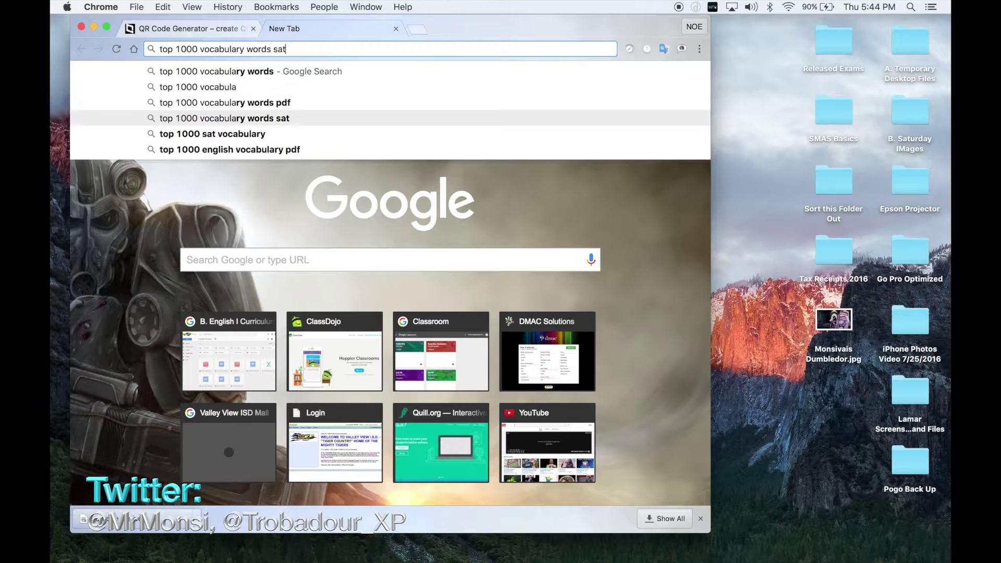
key(Return)
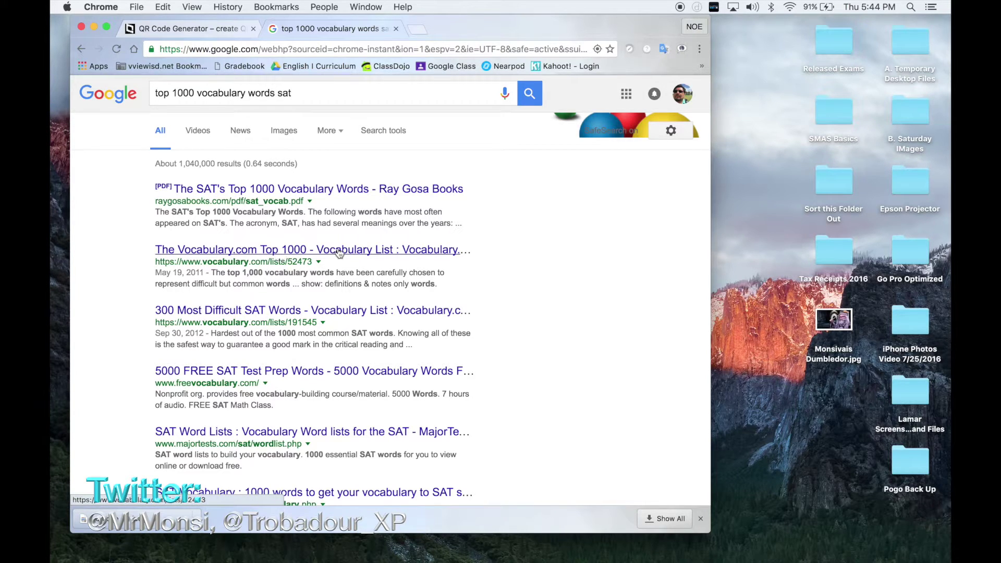
Step: Open the Vocabulary.com Top 1000 list from the search results and scroll through it
click(386, 254)
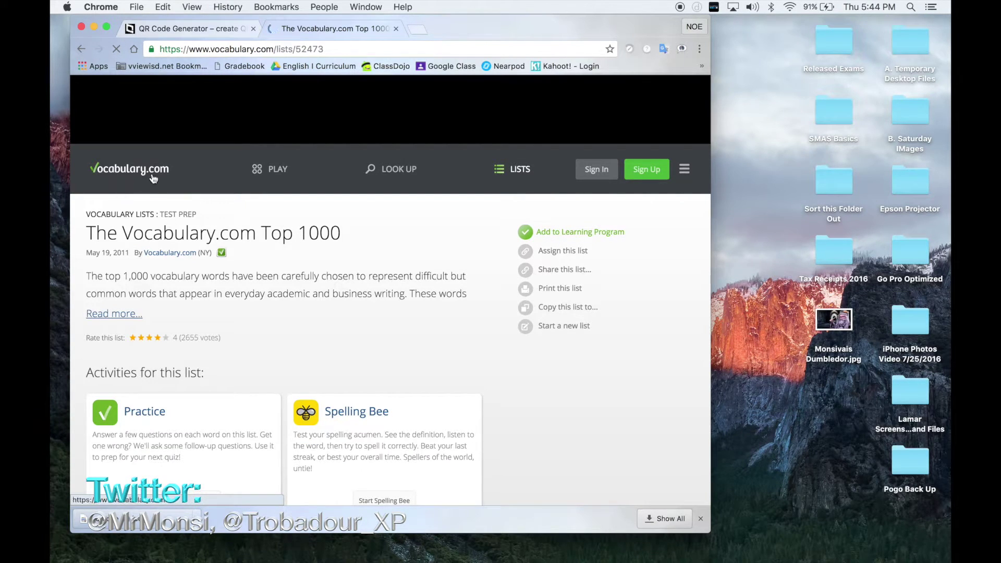
scroll(325, 257, down, 15)
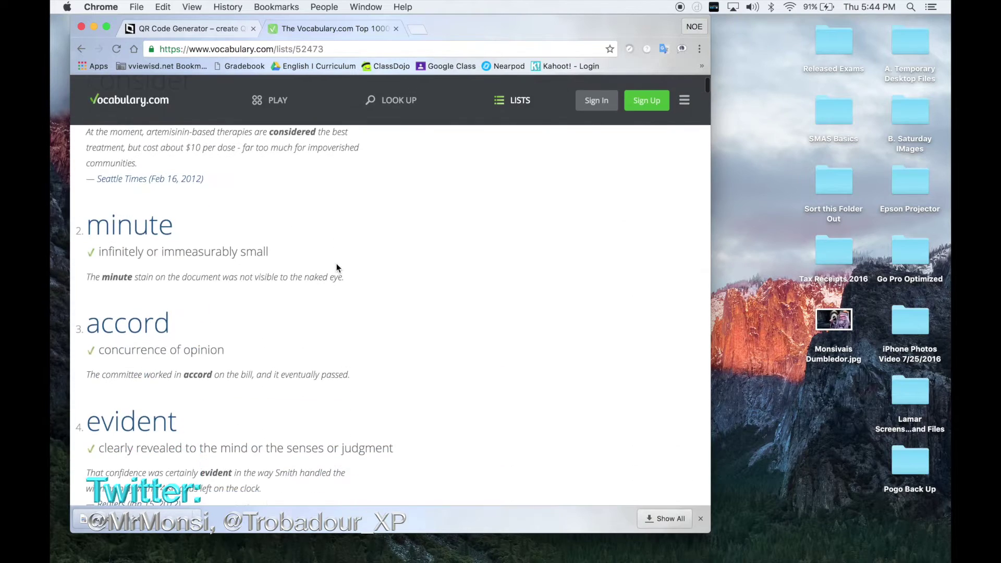
scroll(336, 264, down, 15)
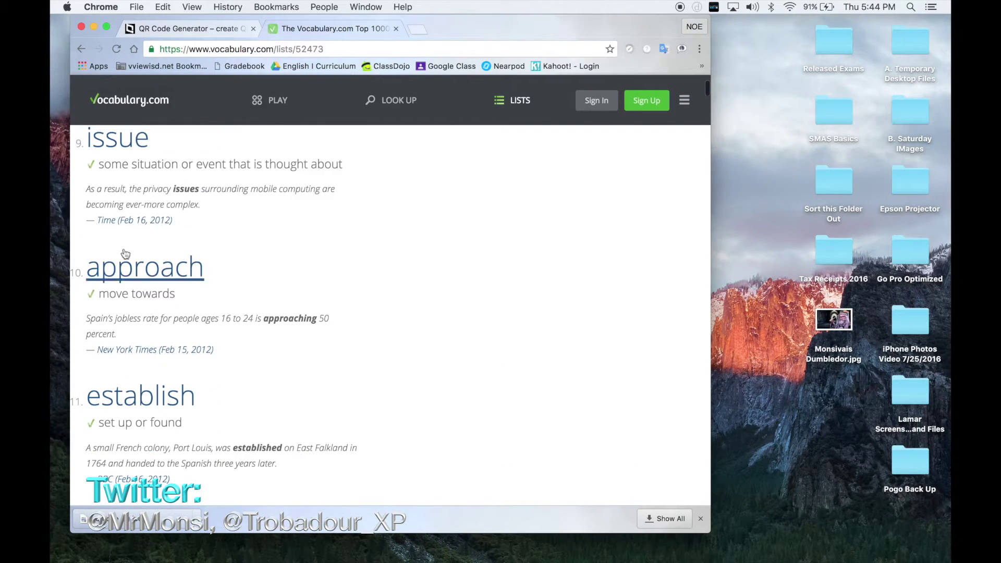
scroll(203, 358, down, 20)
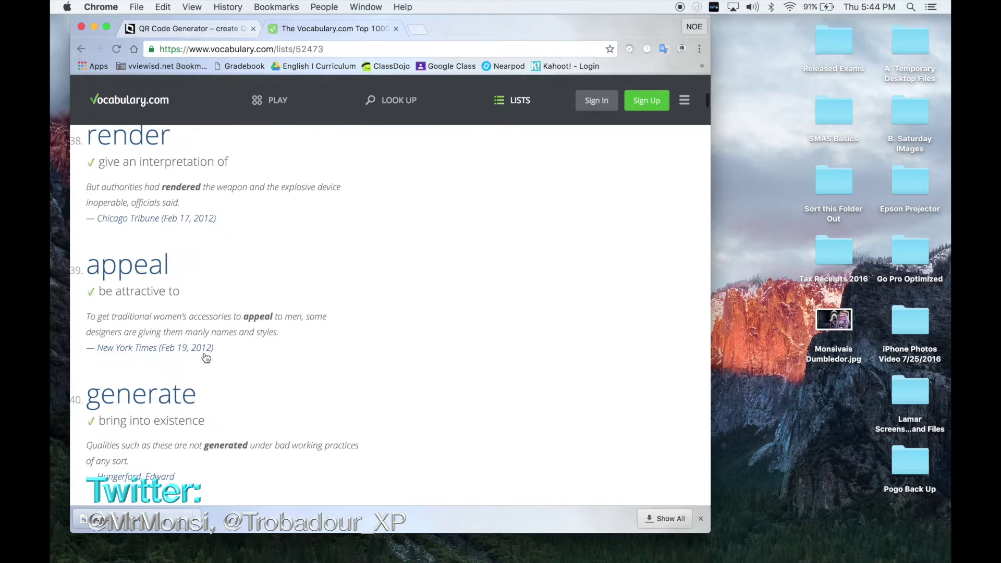
scroll(206, 358, up, 20)
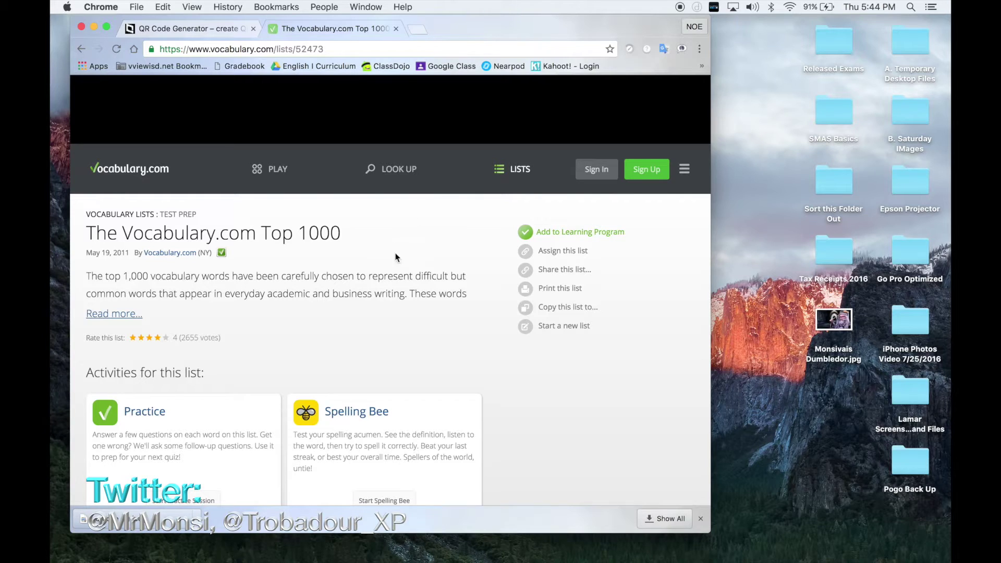
Step: Copy the list page's web address and return to the QR Code Generator tab
click(351, 49)
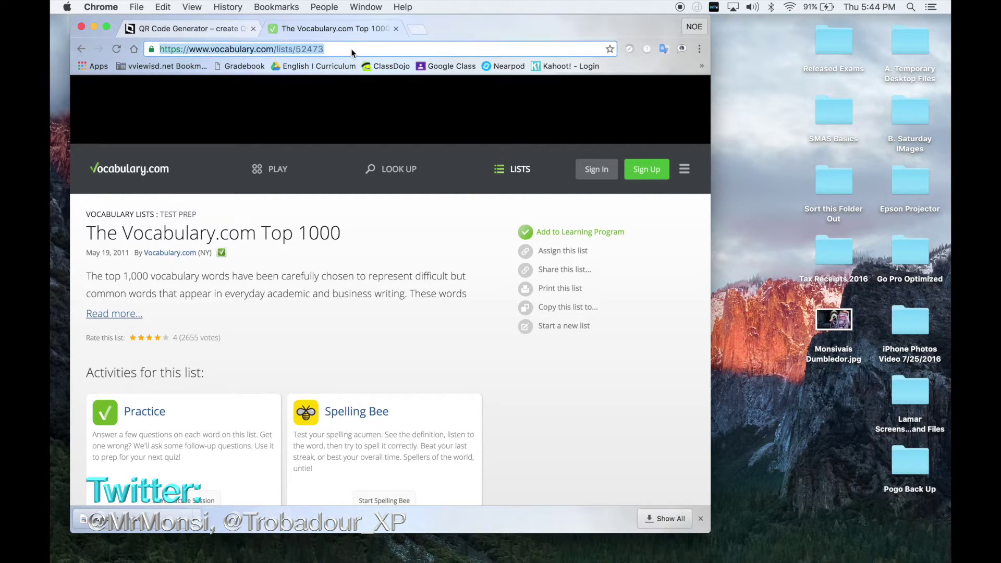
click(302, 48)
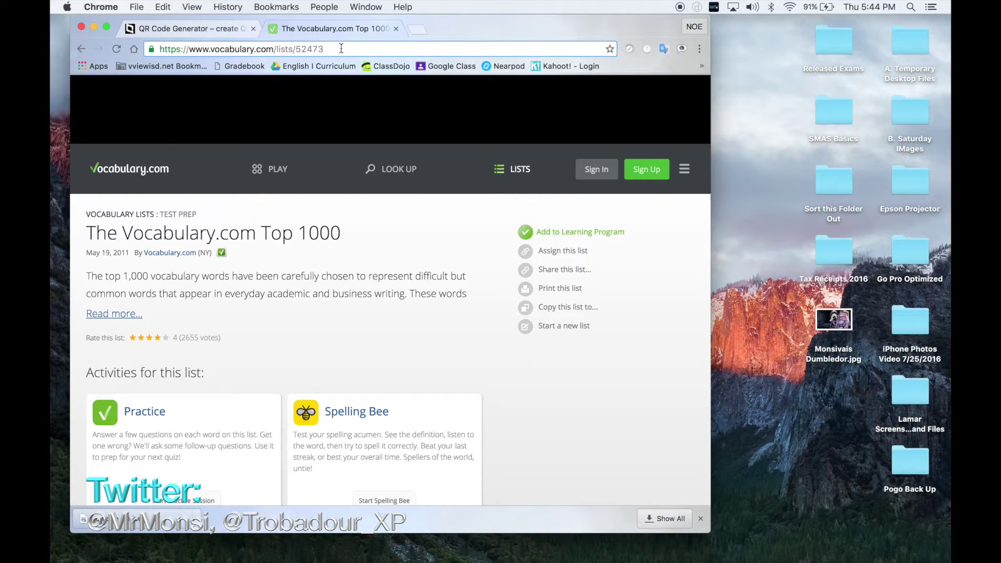
drag(330, 46, 145, 44)
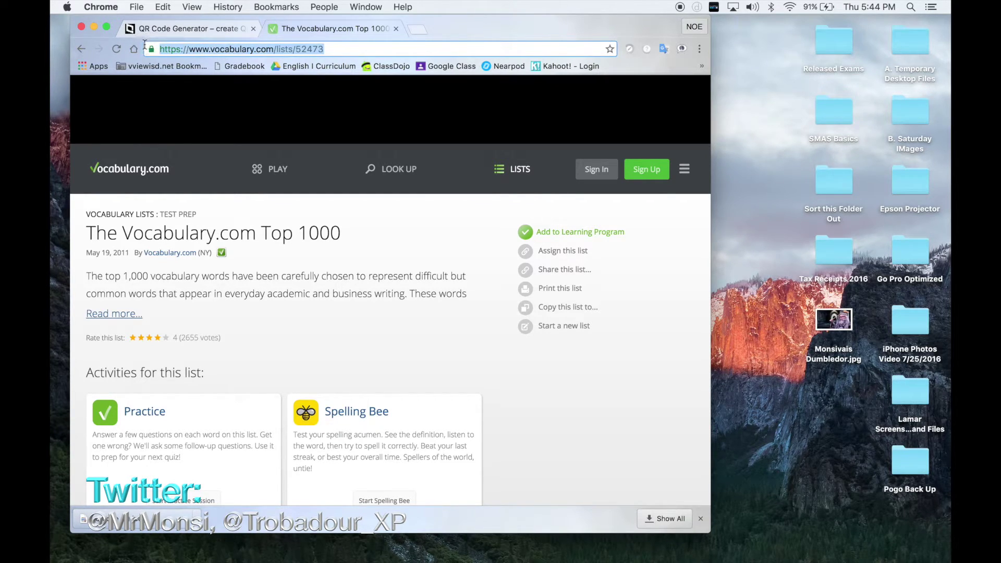
right_click(189, 49)
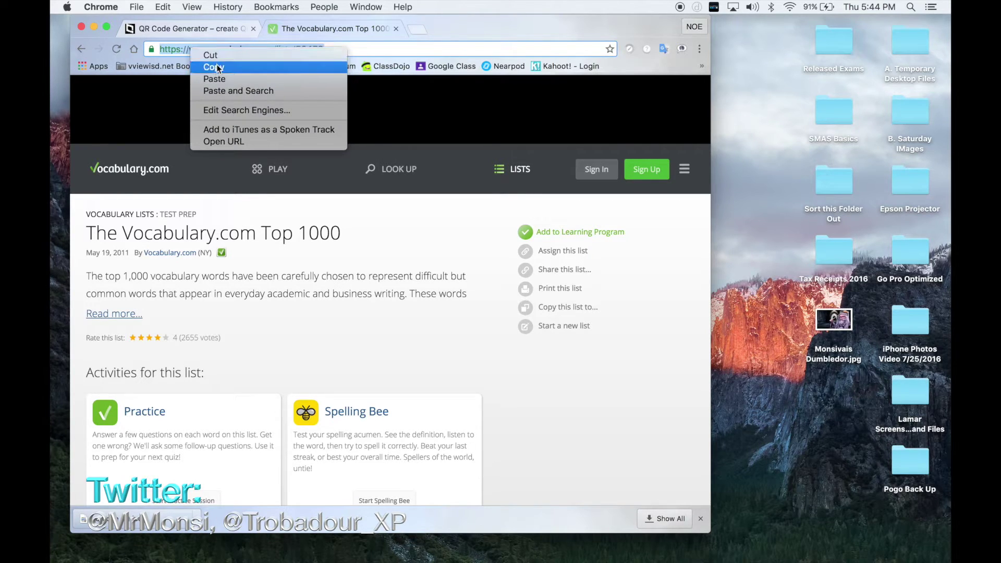
click(247, 72)
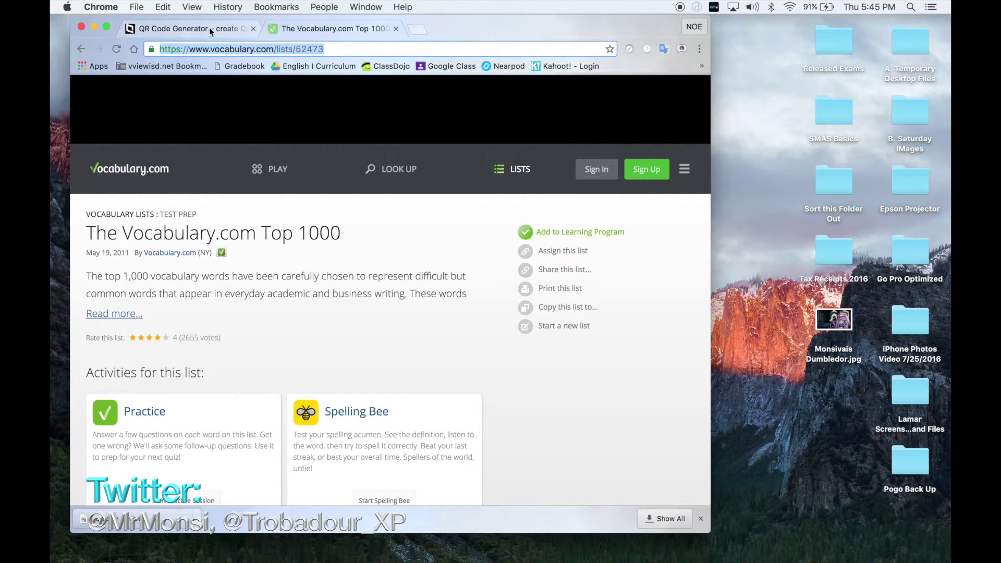
click(194, 26)
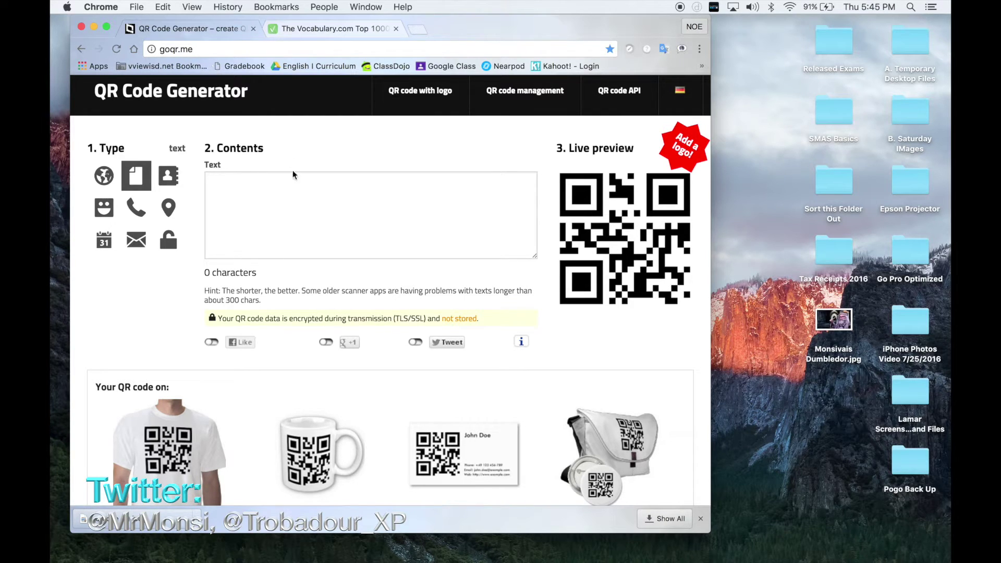
Step: Paste the Vocabulary.com list URL into the QR text box and remove the trailing line break
click(297, 202)
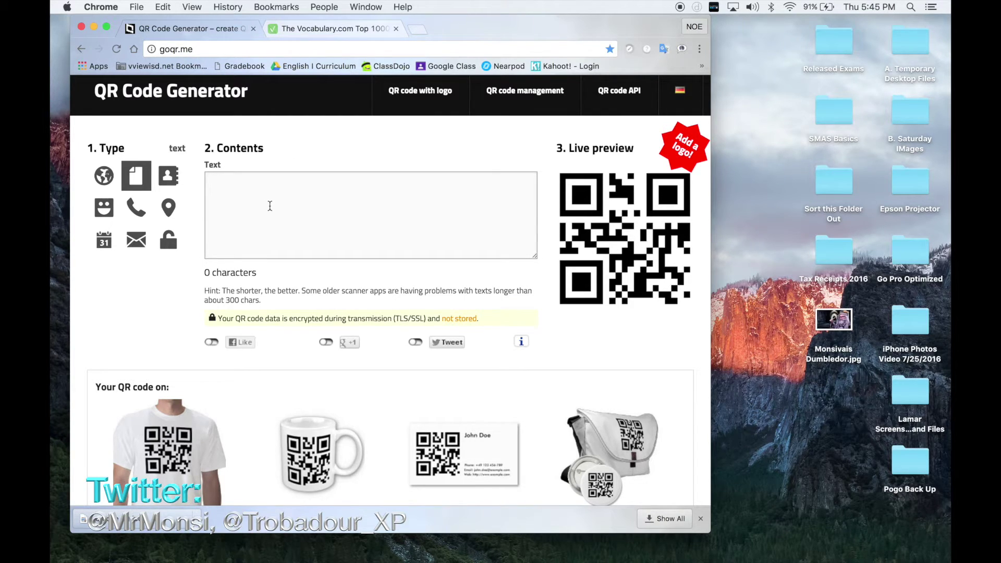
right_click(270, 205)
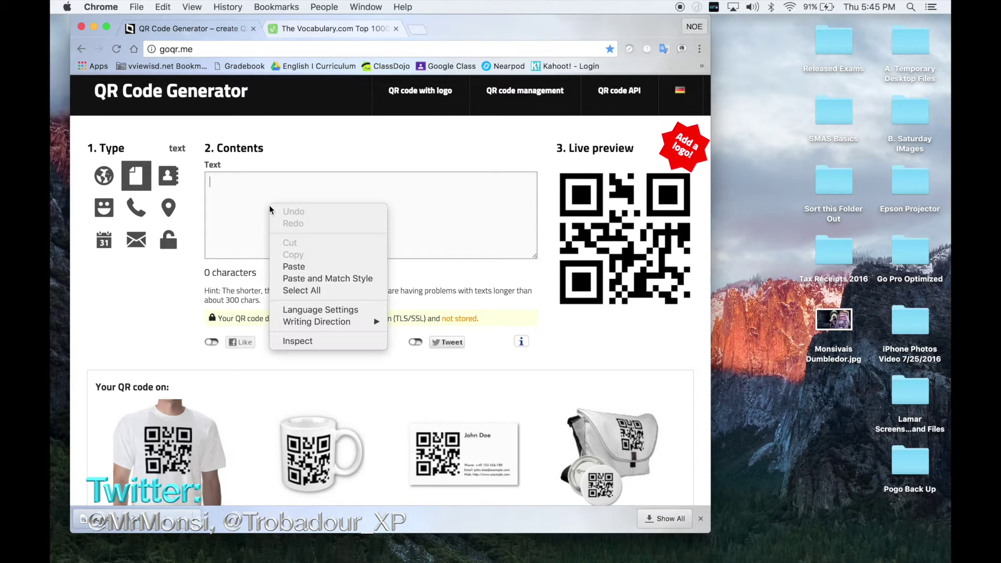
click(306, 267)
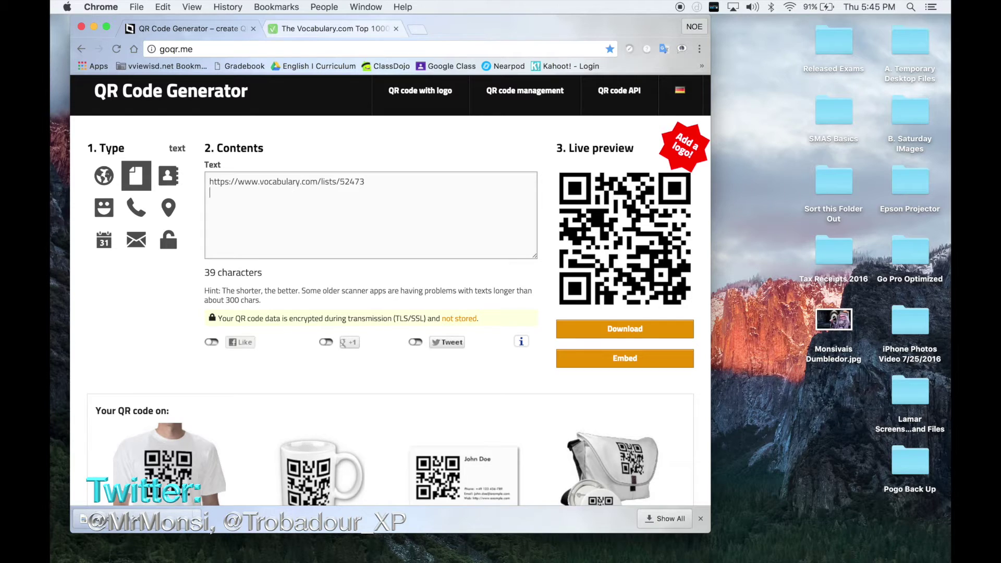
key(BackSpace)
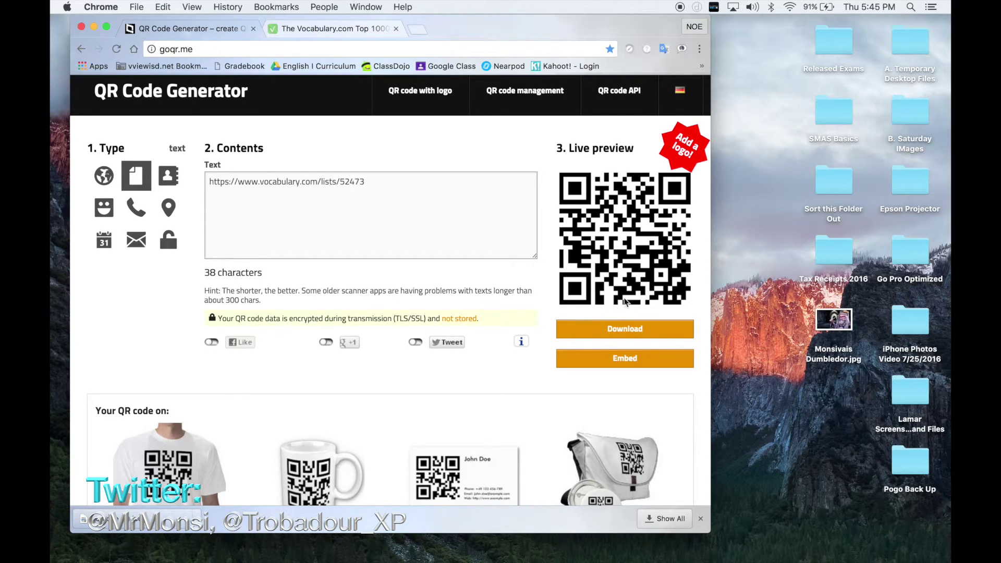
Step: Save the list's QR code as JPEG qrcode (2).jpeg and show the Downloads stack
click(636, 330)
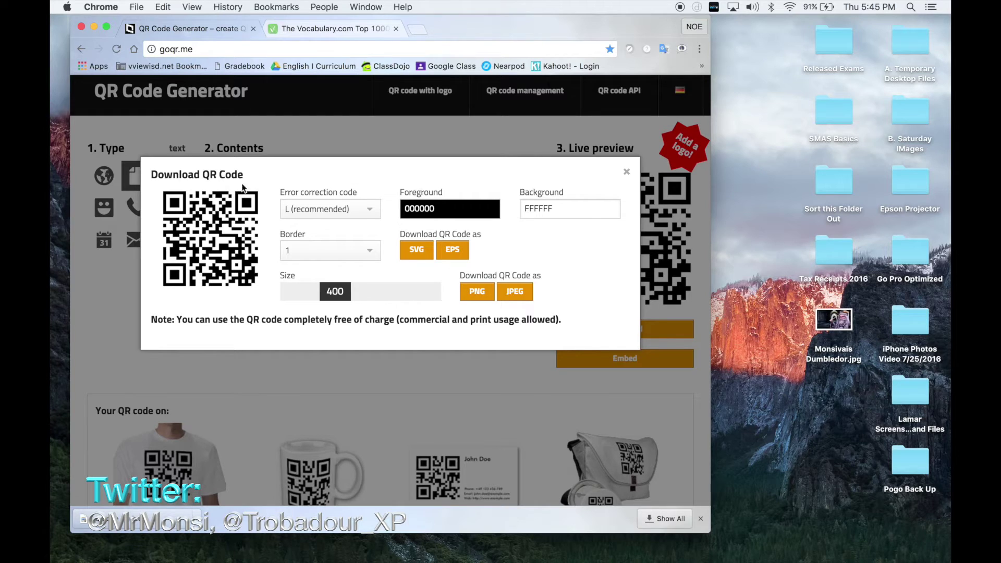
click(523, 296)
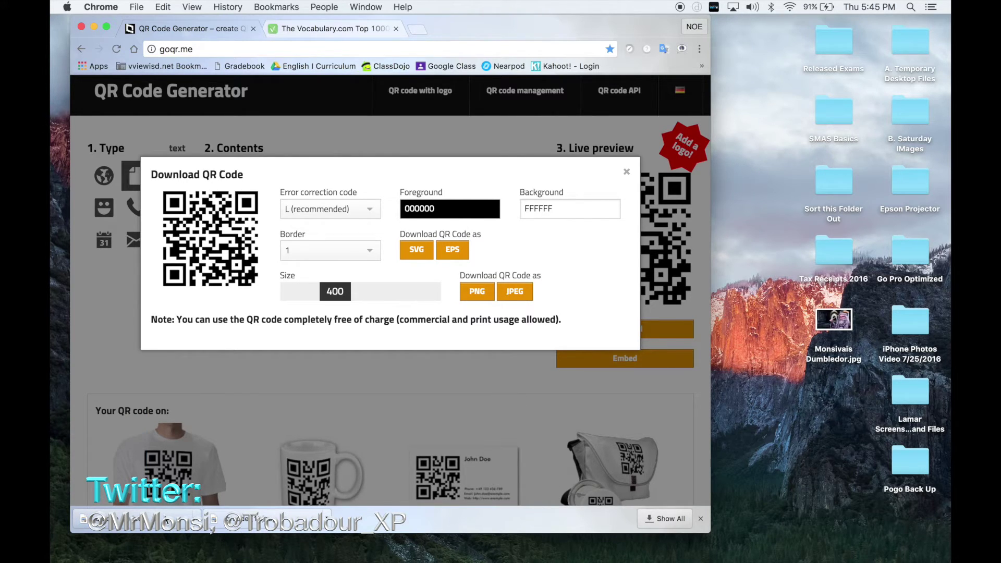
click(718, 548)
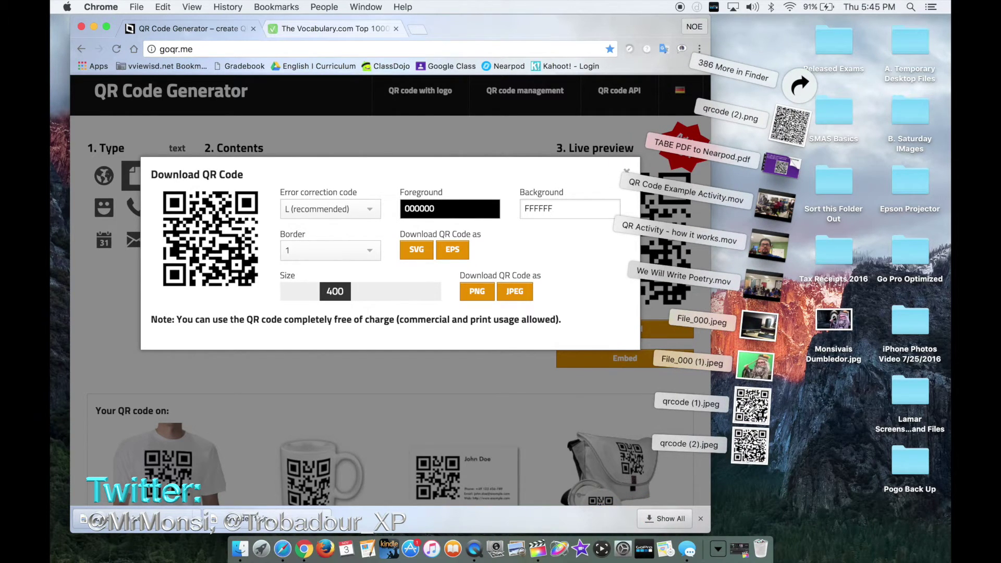
Step: Open qrcode (2).jpeg in Preview and move its window to the screen centre
click(750, 446)
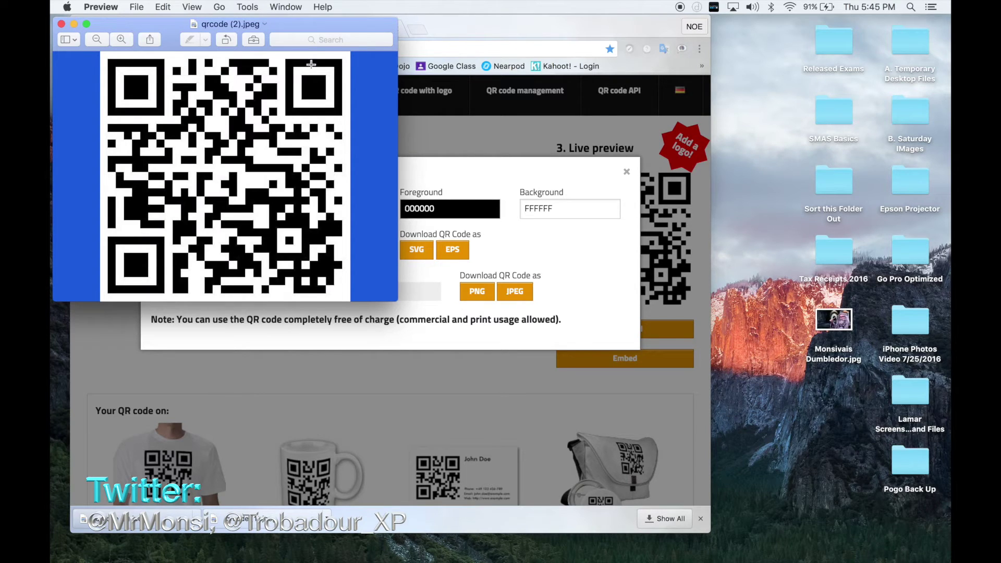
drag(311, 23, 541, 111)
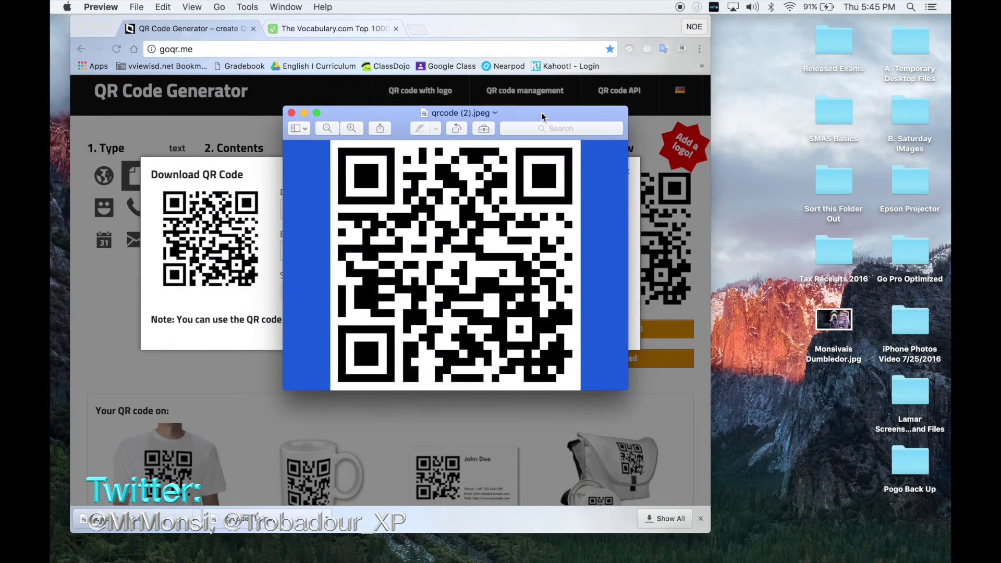